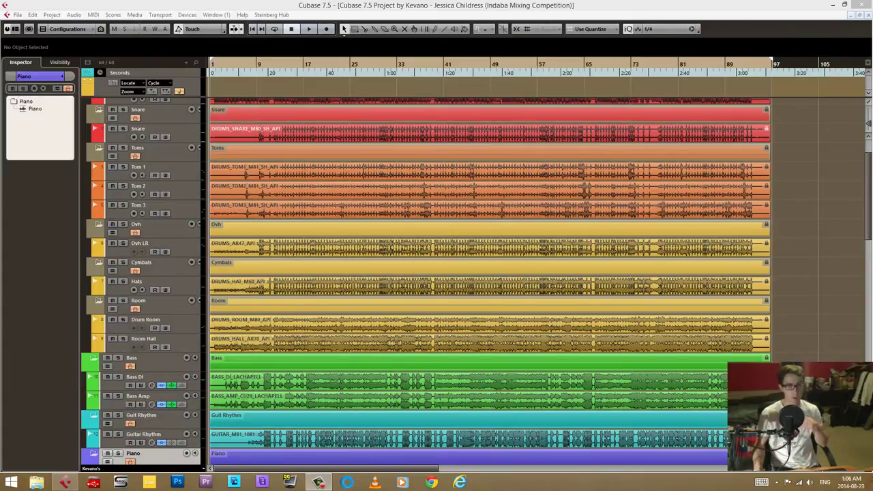
# Show the Transport panel (F2) over the folder-grouped drum, bass, guitar and piano project
pyautogui.press('F2')
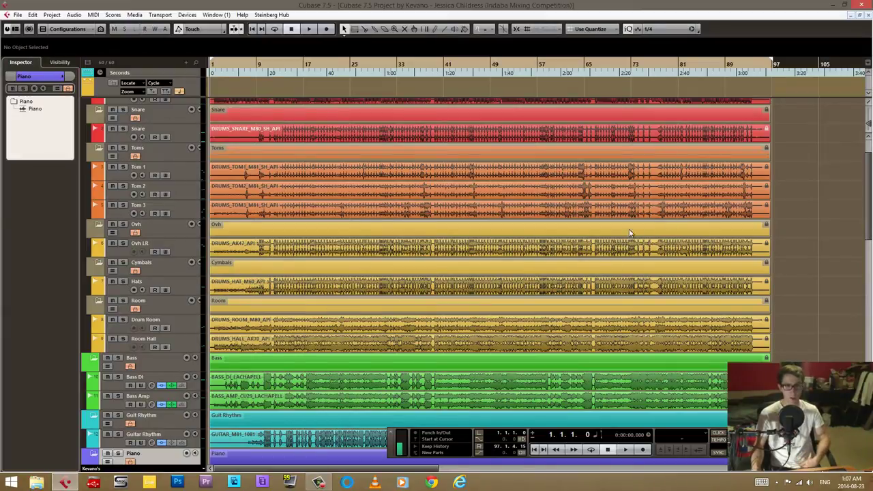
pyautogui.scroll(-5, 354, 214)
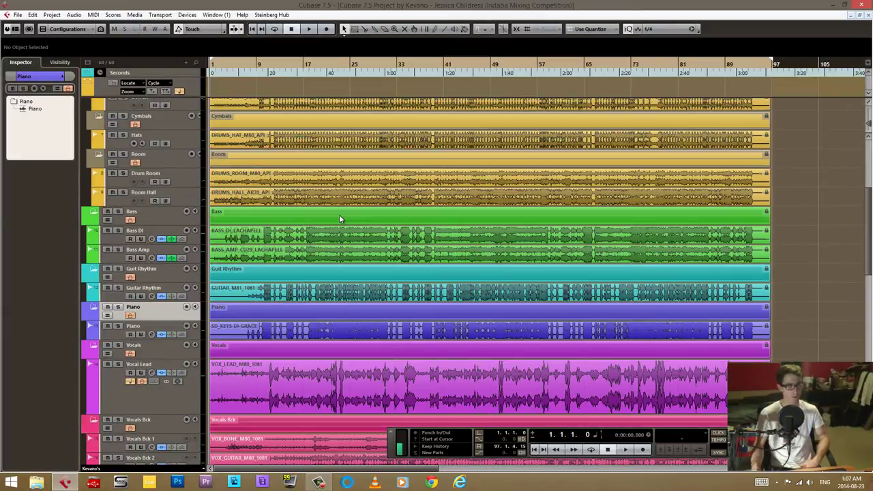
pyautogui.scroll(-5, 407, 218)
pyautogui.scroll(10, 464, 266)
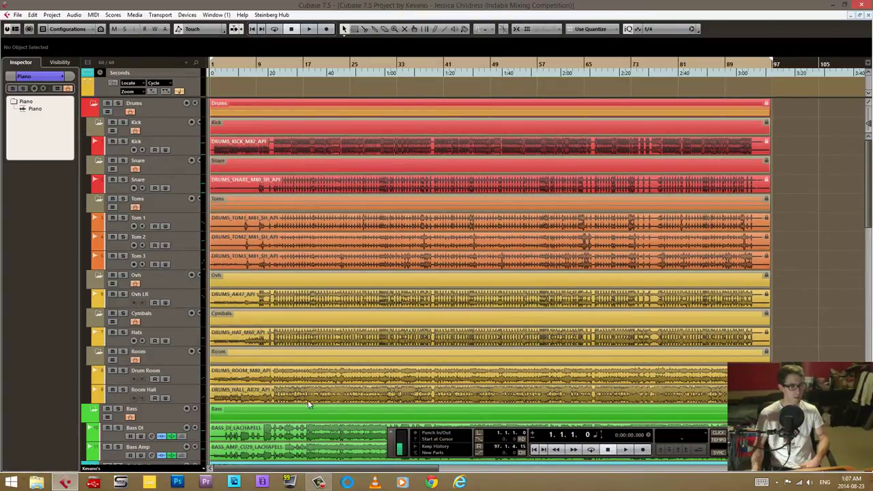
pyautogui.scroll(-5, 308, 400)
pyautogui.scroll(-3, 321, 310)
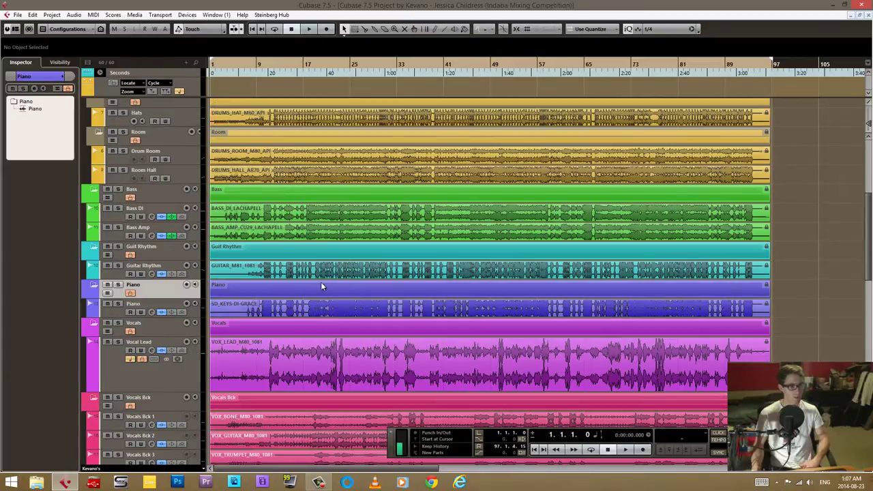
pyautogui.scroll(-2, 329, 347)
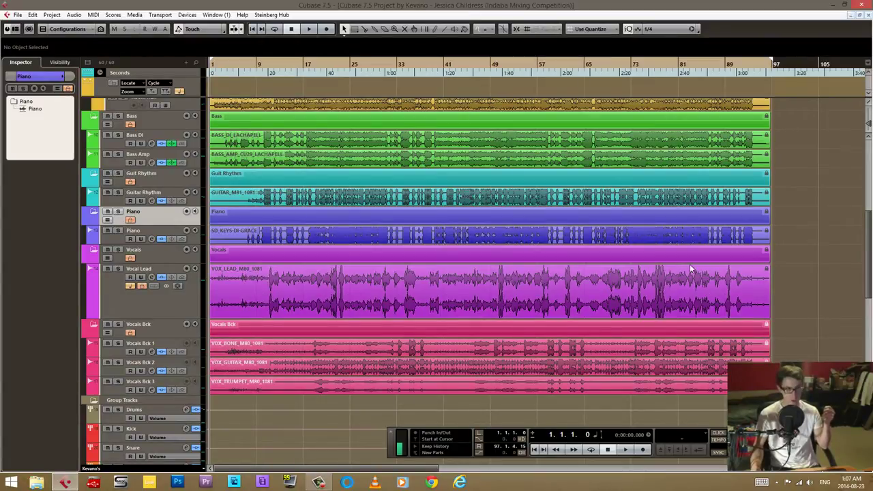
pyautogui.scroll(-2, 868, 253)
pyautogui.scroll(3, 867, 253)
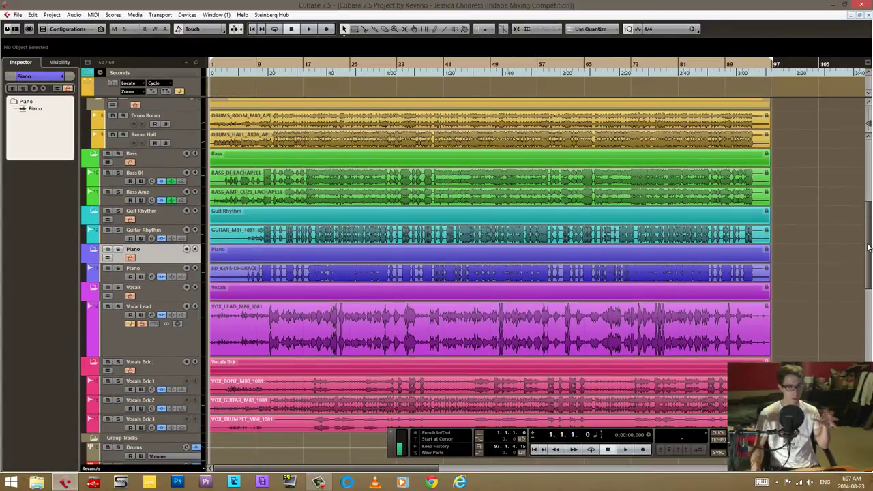
pyautogui.scroll(9, 868, 249)
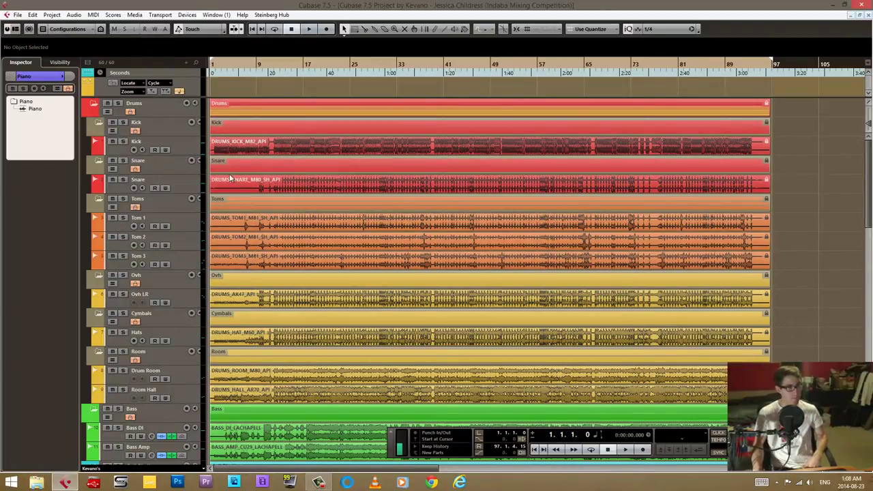
# Play the mix from about bar 19 with the L2 limiter (threshold -3.2, ceiling -0.1) open
pyautogui.scroll(-5, 307, 173)
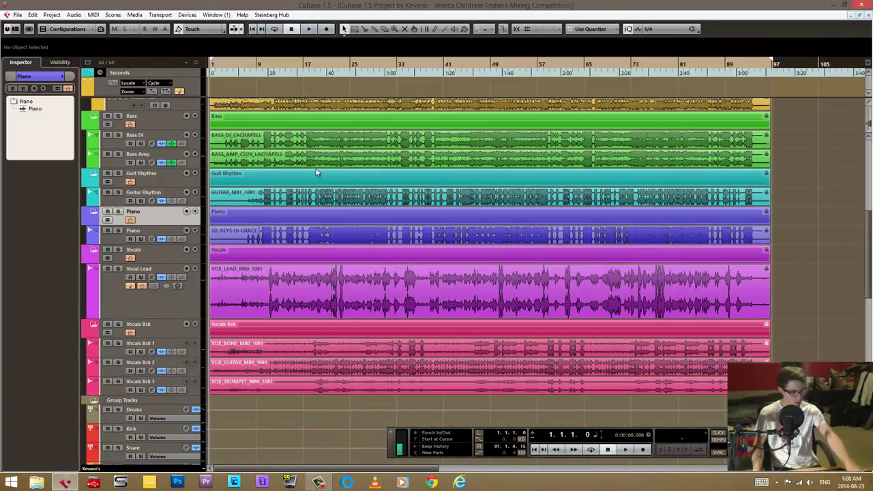
pyautogui.scroll(4, 315, 168)
pyautogui.click(330, 71)
pyautogui.click(319, 71)
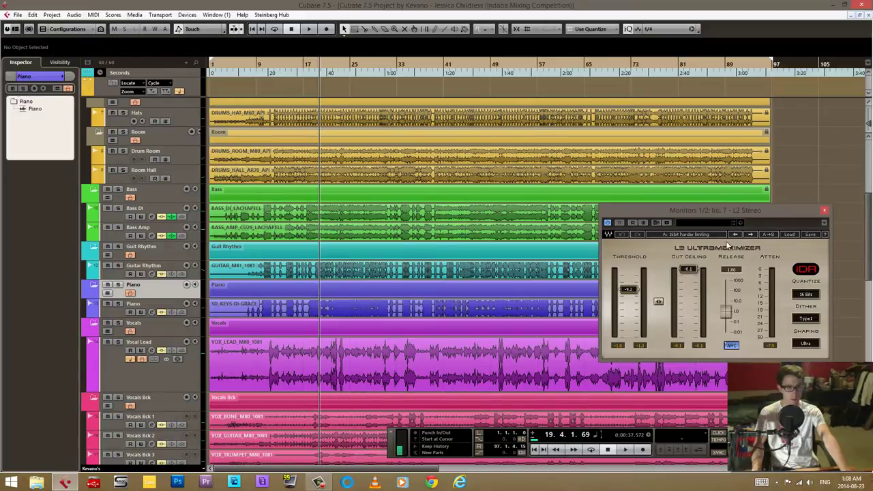
pyautogui.press('space')
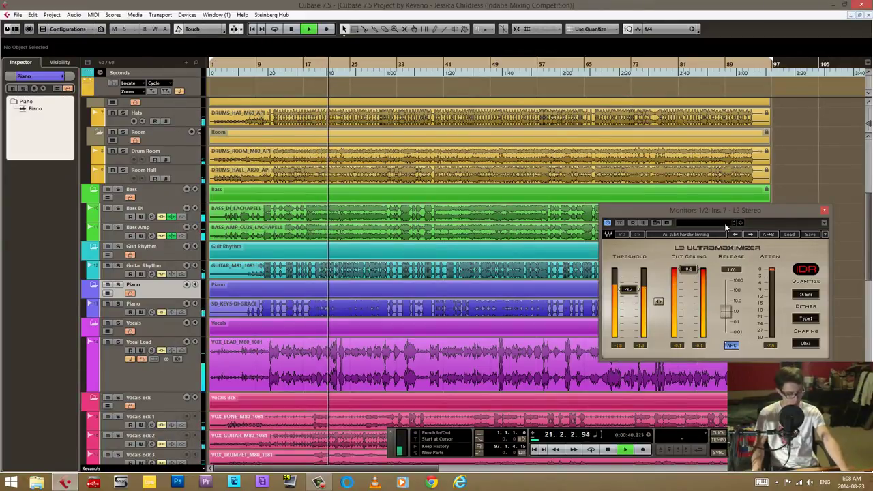
# Close the L2 Ultramaximizer window and stop playback
pyautogui.click(825, 212)
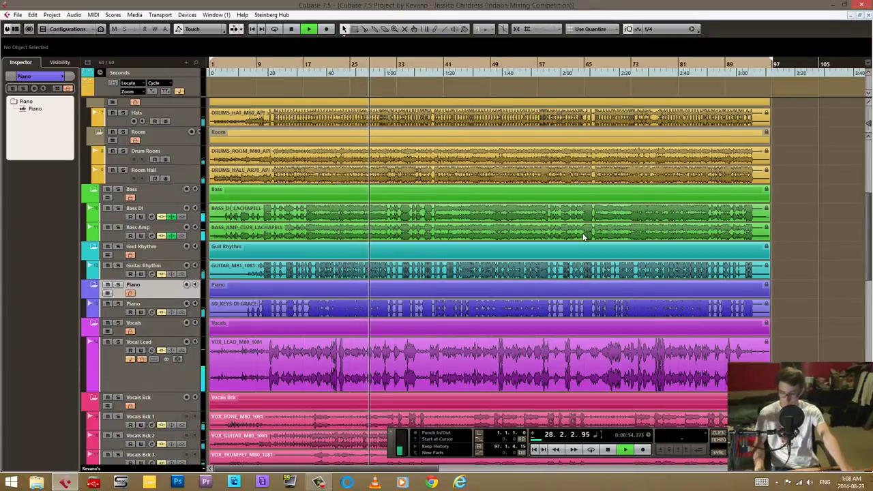
pyautogui.scroll(5, 141, 114)
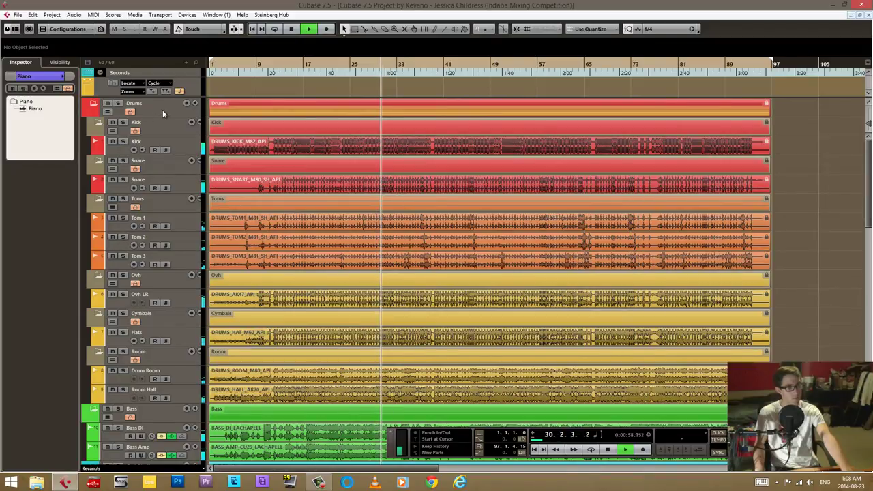
pyautogui.press('space')
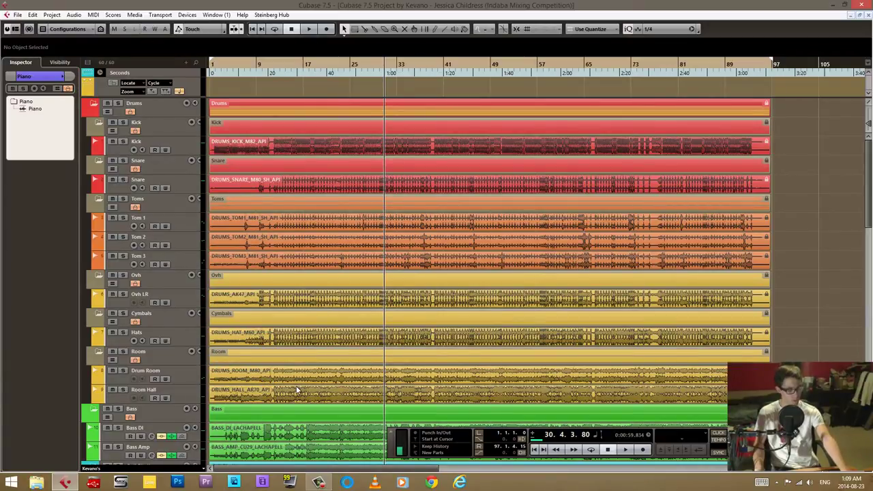
# Move the project cursor back to about bar 18 on the ruler
pyautogui.scroll(-3, 362, 377)
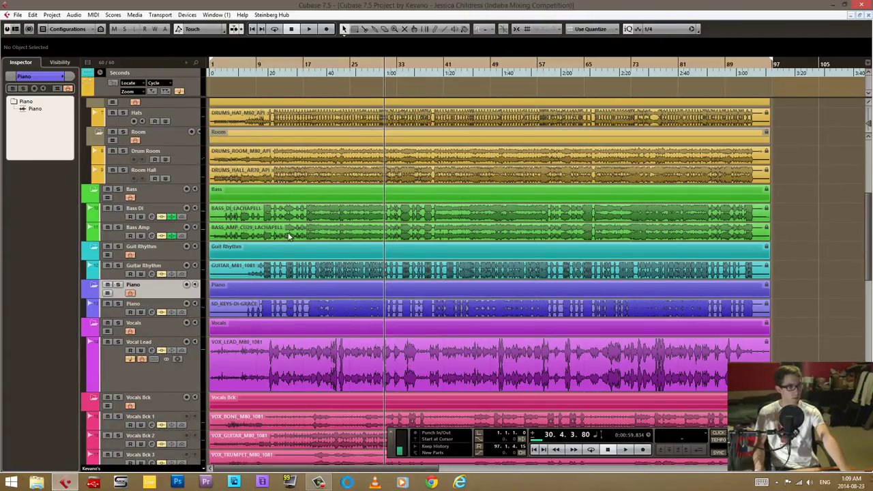
pyautogui.scroll(-4, 232, 244)
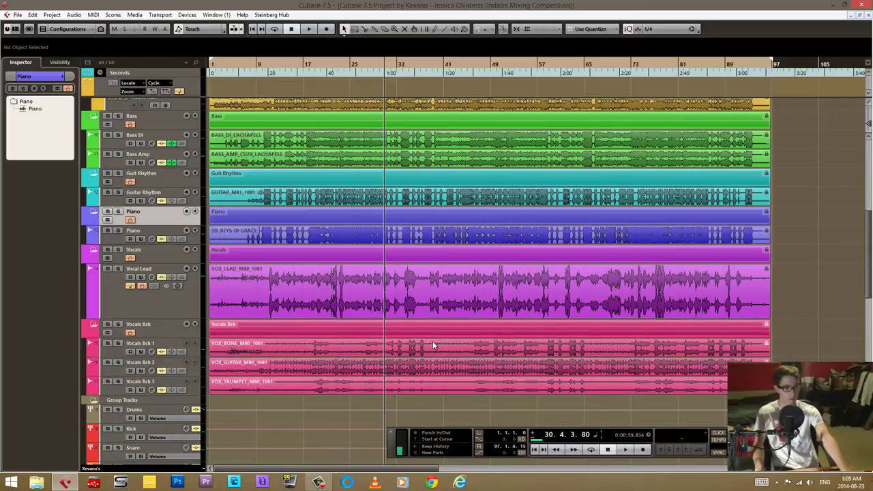
pyautogui.scroll(-3, 516, 355)
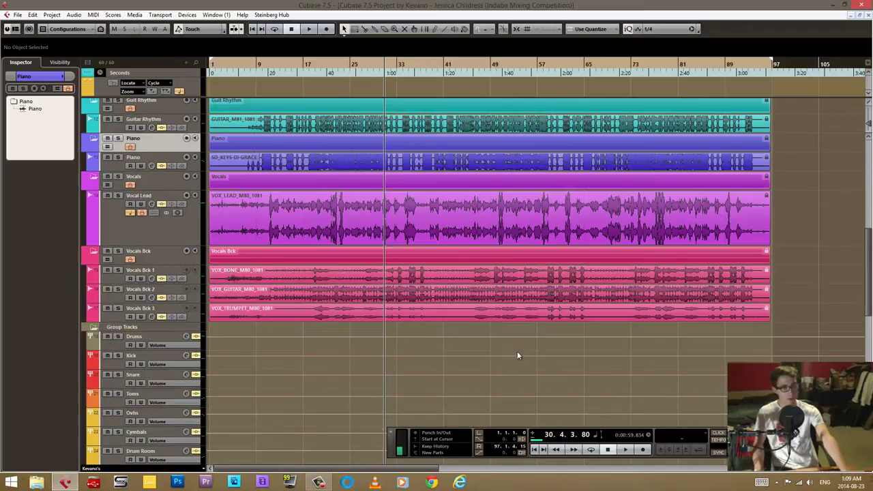
pyautogui.scroll(15, 411, 348)
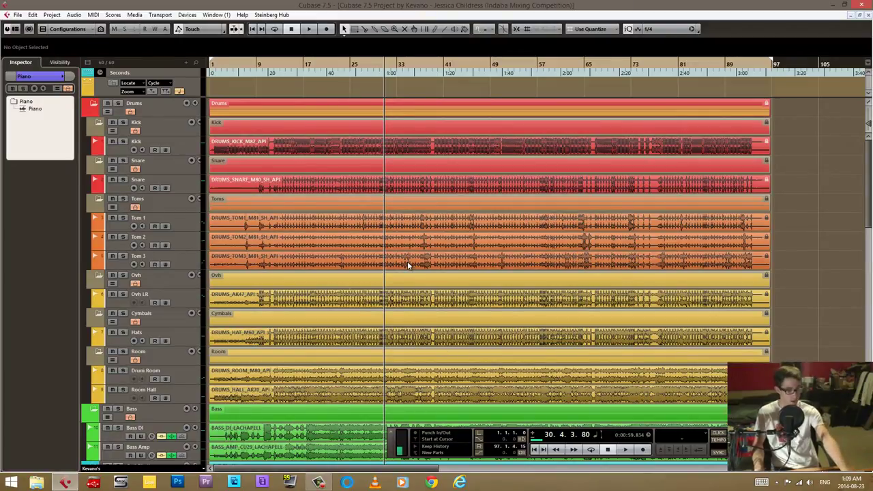
pyautogui.scroll(-3, 406, 236)
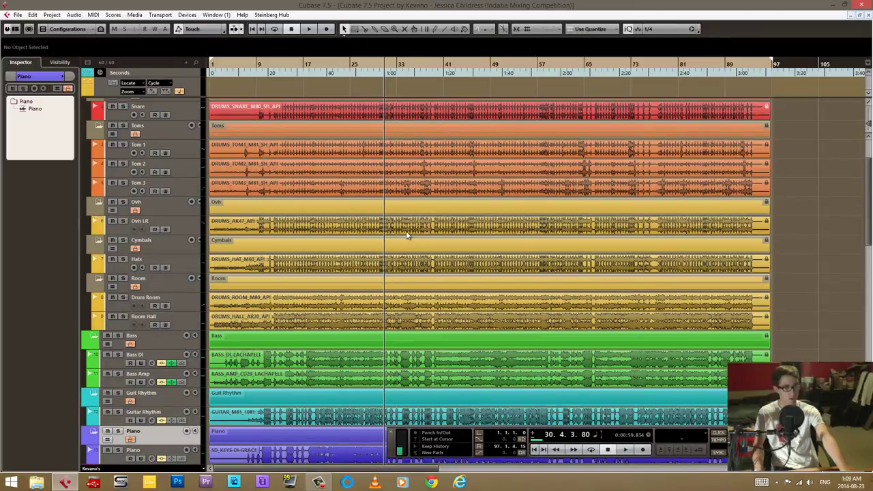
pyautogui.scroll(-3, 399, 255)
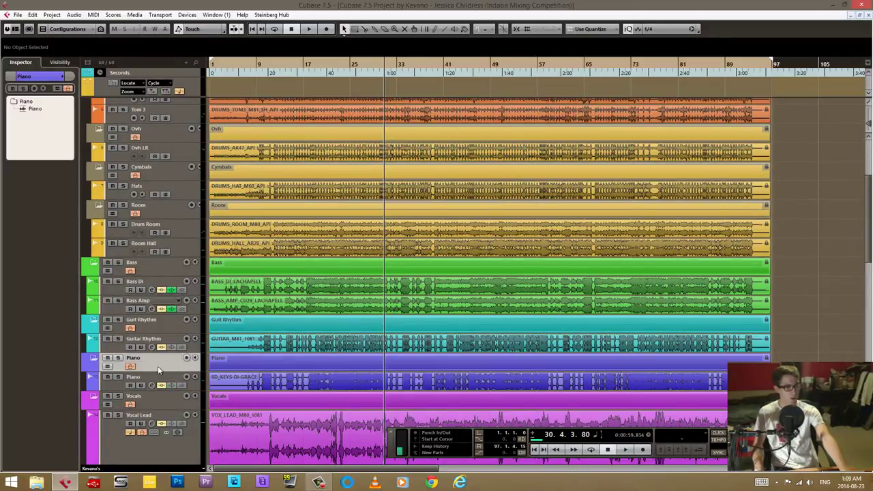
pyautogui.scroll(-3, 150, 334)
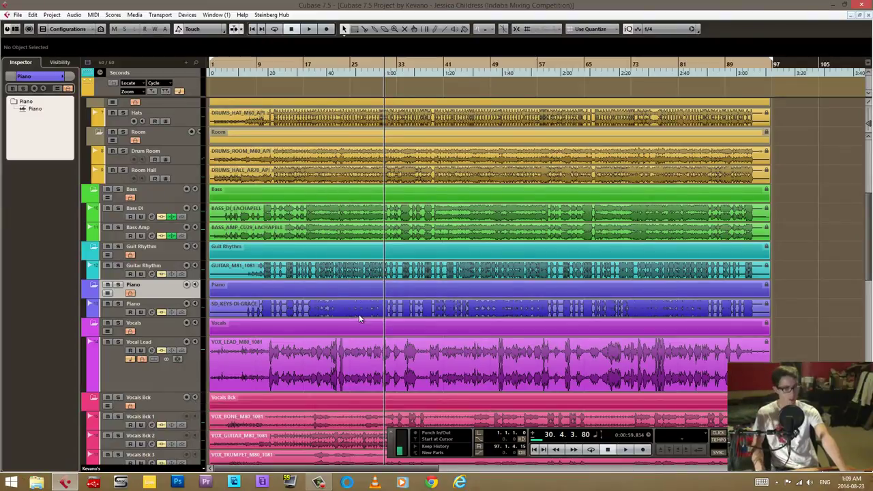
pyautogui.moveTo(301, 68); pyautogui.dragTo(314, 69)
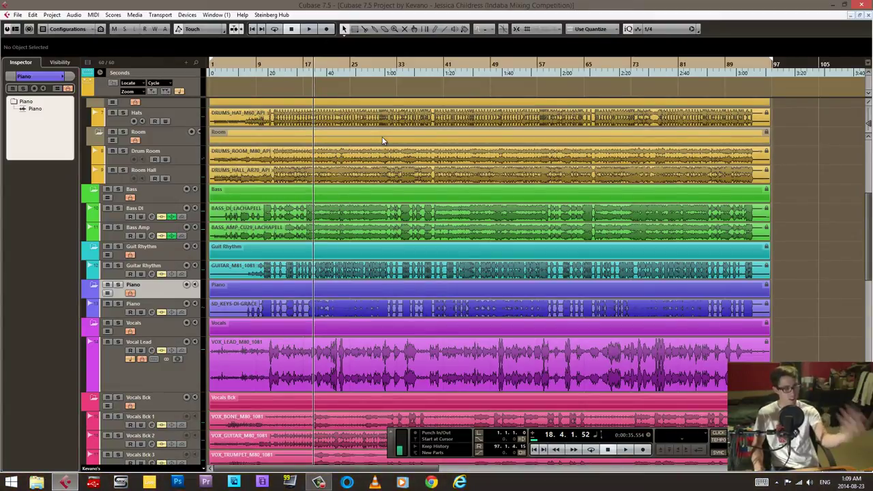
pyautogui.click(130, 367)
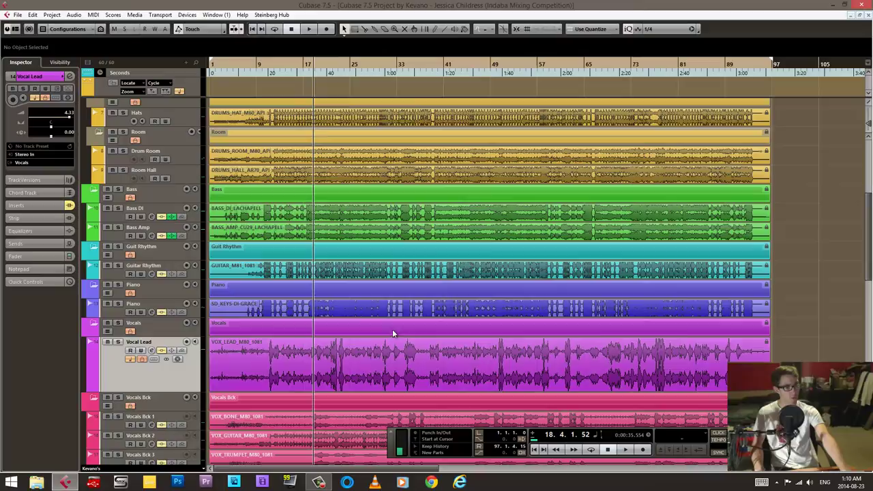
pyautogui.scroll(5, 394, 330)
pyautogui.scroll(-8, 397, 331)
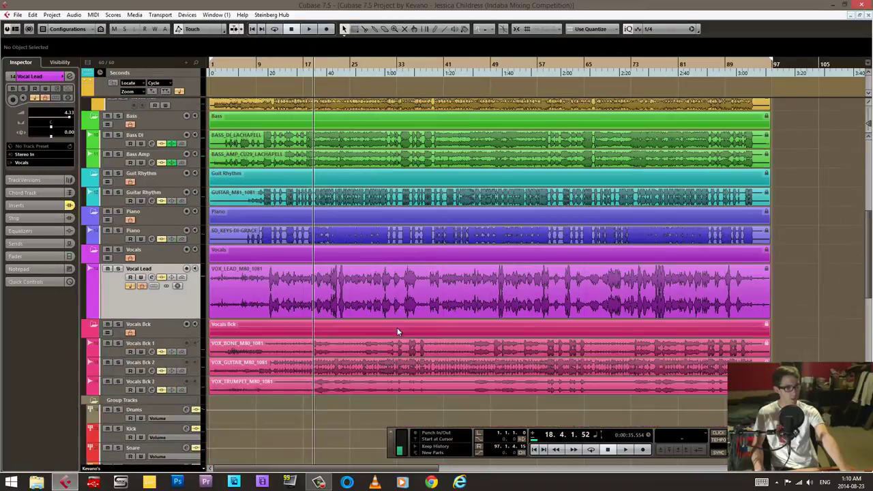
pyautogui.scroll(3, 396, 331)
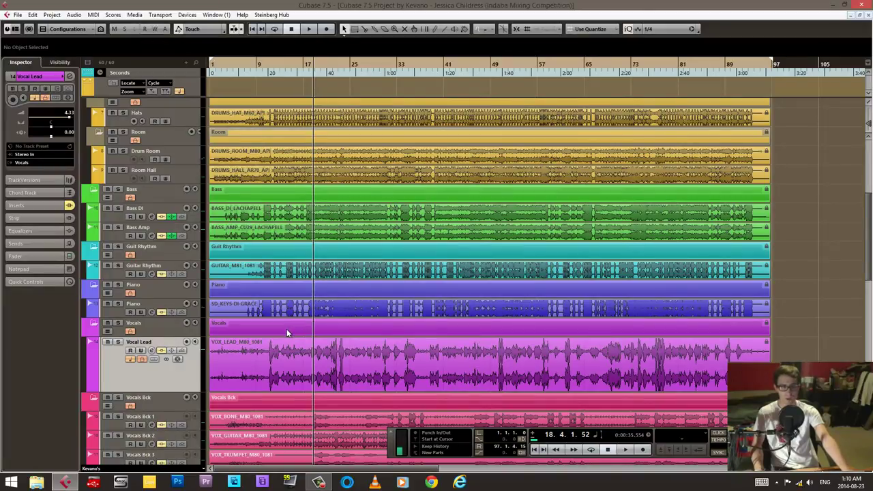
pyautogui.scroll(5, 286, 327)
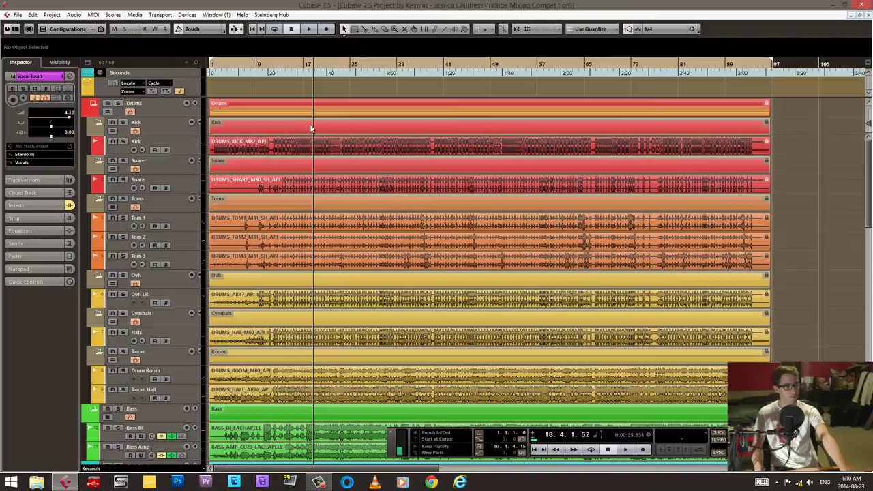
pyautogui.scroll(-5, 311, 205)
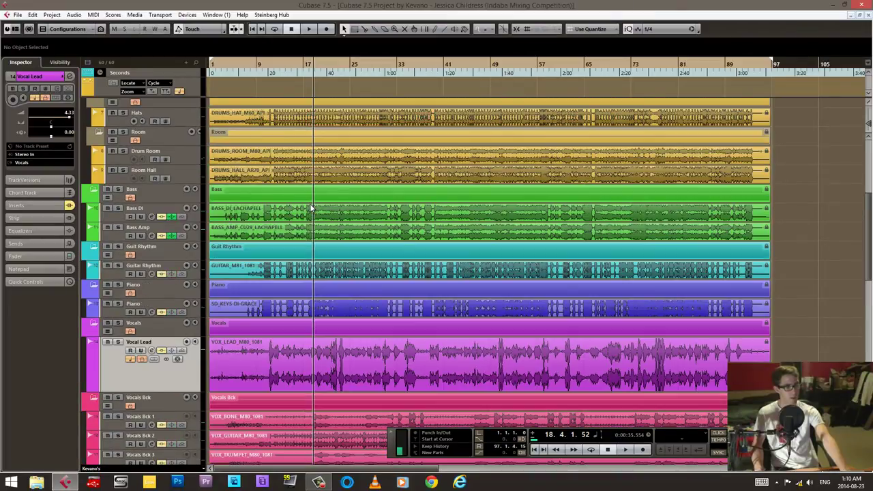
pyautogui.scroll(-3, 311, 208)
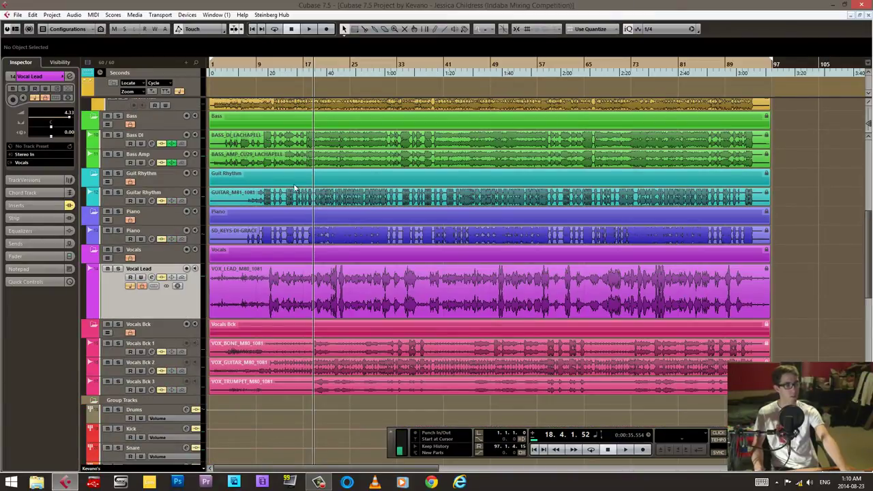
pyautogui.scroll(4, 295, 187)
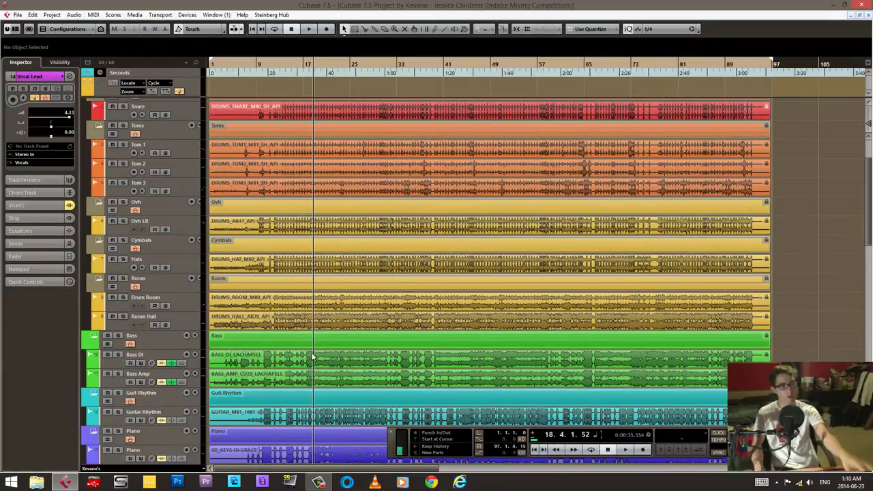
pyautogui.scroll(-4, 336, 369)
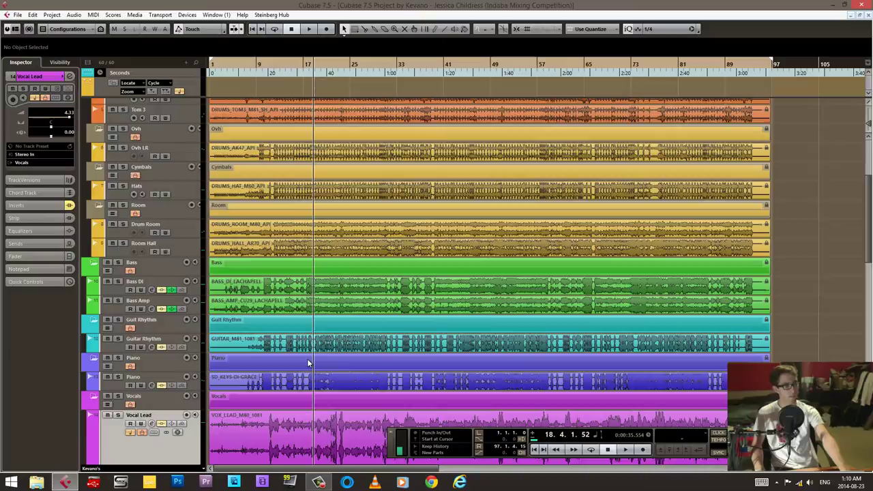
pyautogui.scroll(-5, 306, 359)
pyautogui.scroll(7, 281, 330)
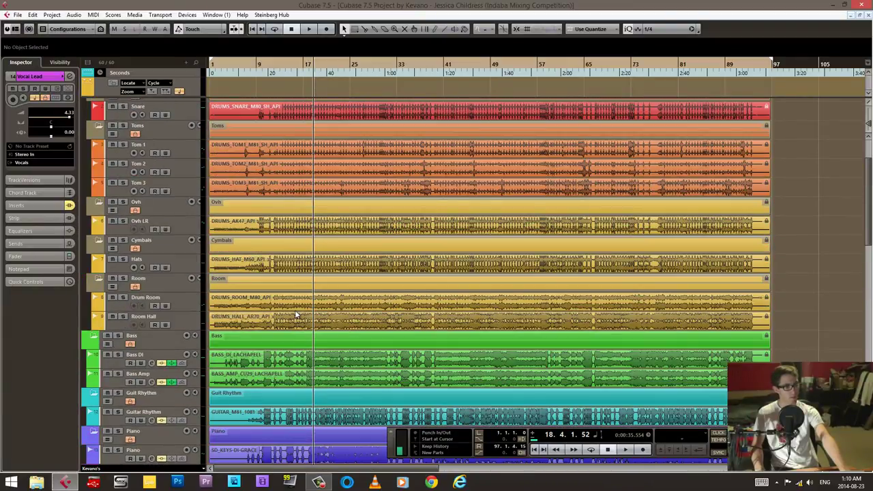
pyautogui.scroll(3, 296, 314)
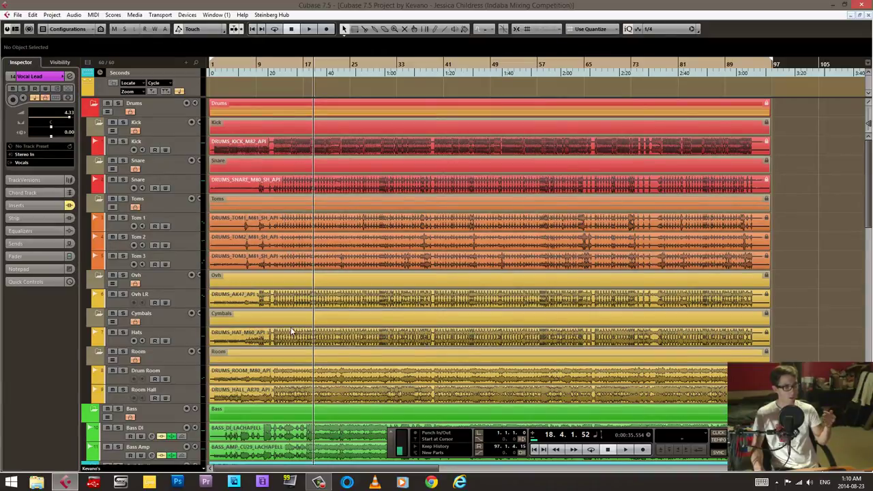
pyautogui.scroll(-3, 269, 289)
pyautogui.scroll(-9, 252, 314)
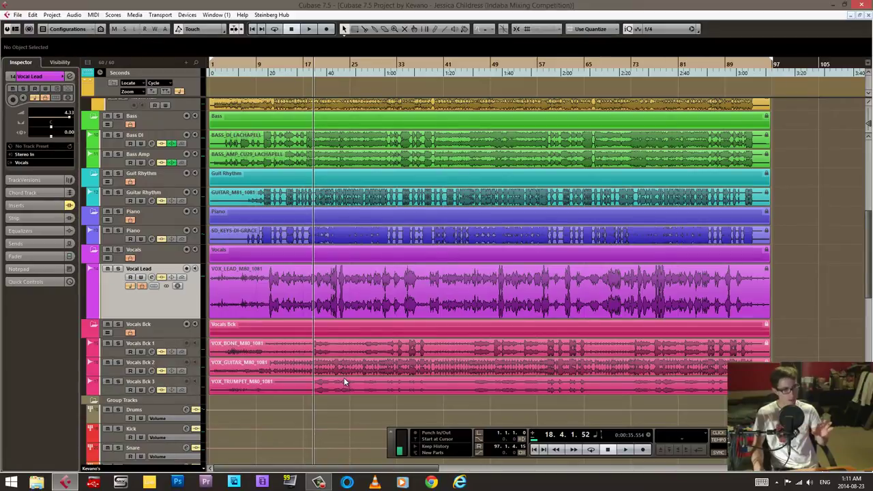
pyautogui.scroll(2, 369, 331)
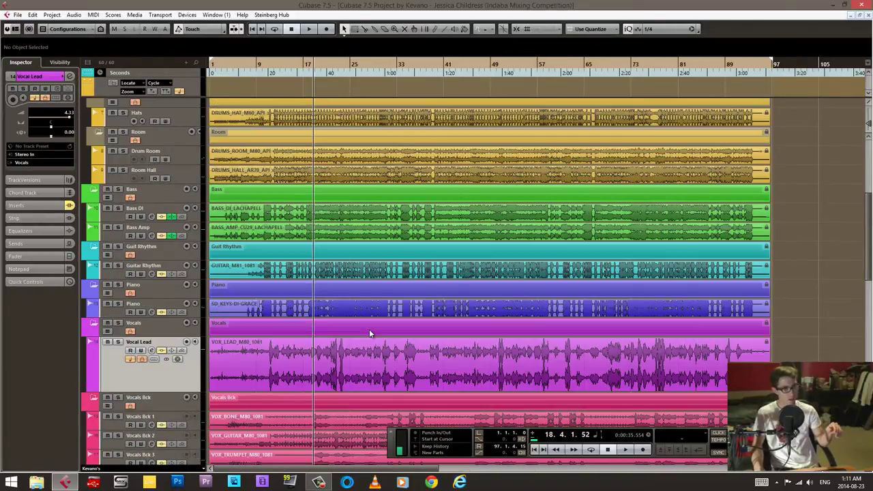
pyautogui.scroll(4, 344, 307)
pyautogui.scroll(2, 315, 305)
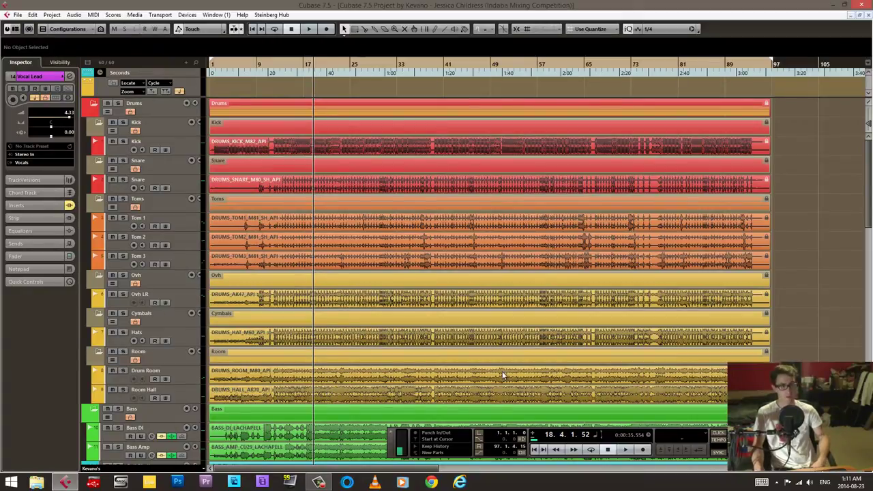
pyautogui.scroll(-10, 384, 352)
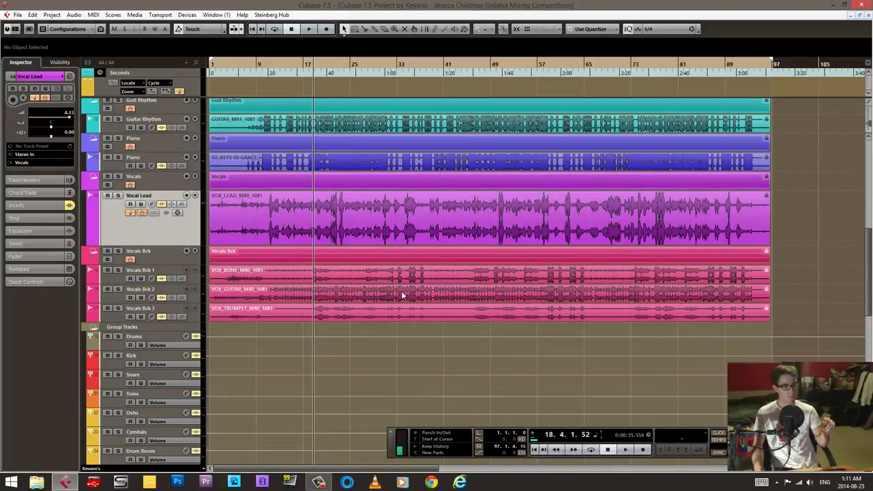
pyautogui.scroll(5, 534, 320)
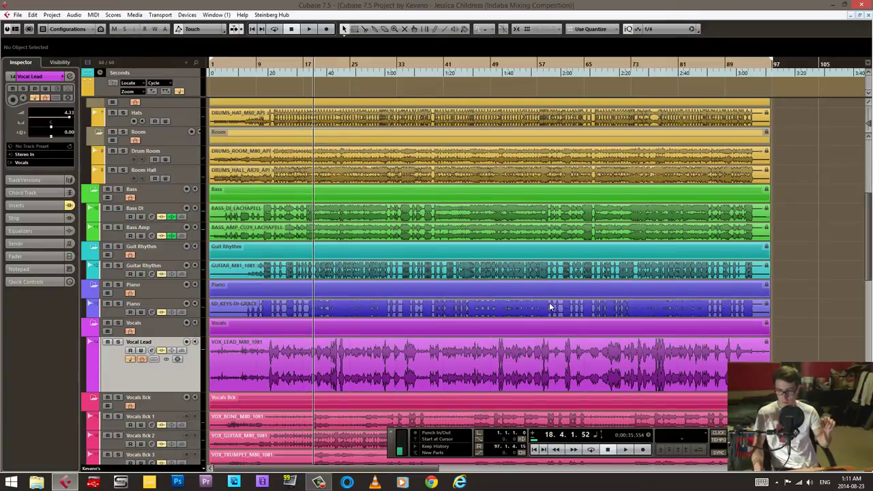
pyautogui.scroll(4, 580, 310)
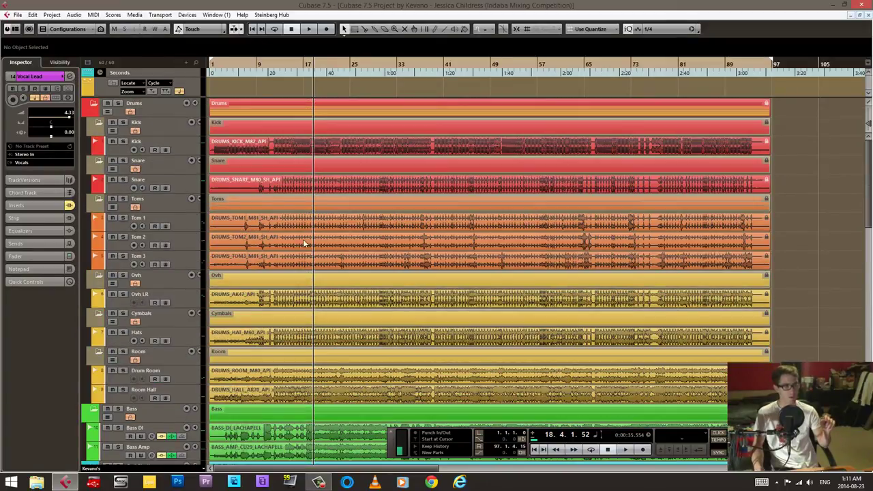
pyautogui.scroll(-4, 359, 309)
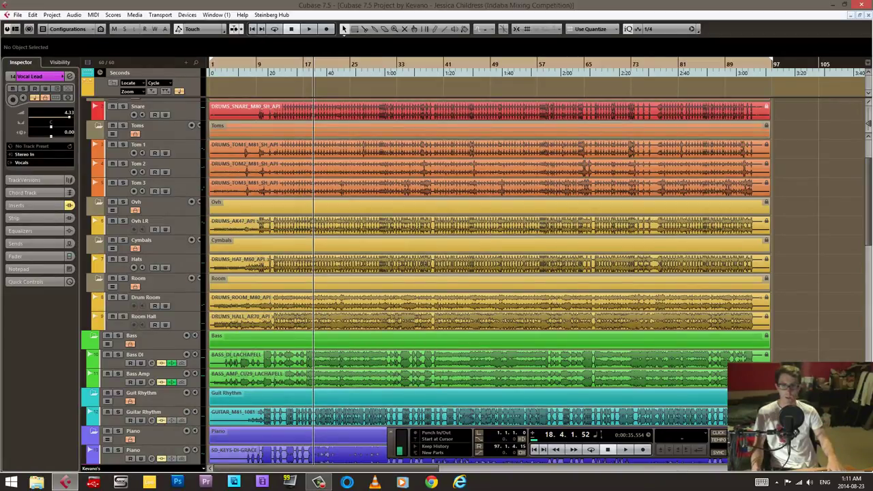
# In the MixConsole (F3), open and close the NLS Buss, PuigTec EQP1A and PuigTec MEQ5 inserts
pyautogui.press('F3')
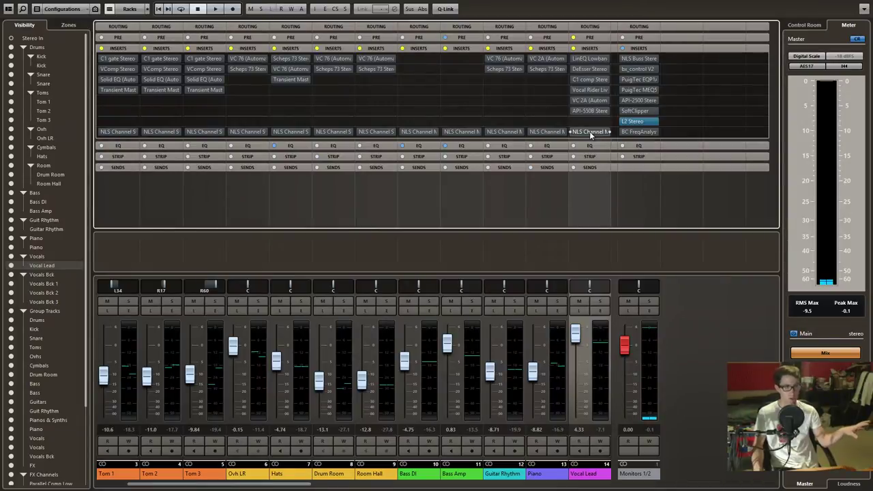
pyautogui.click(634, 58)
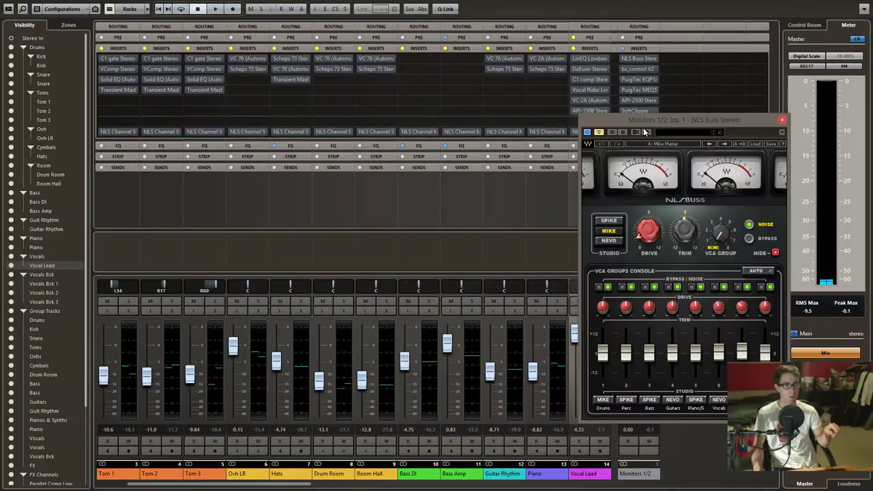
pyautogui.click(782, 120)
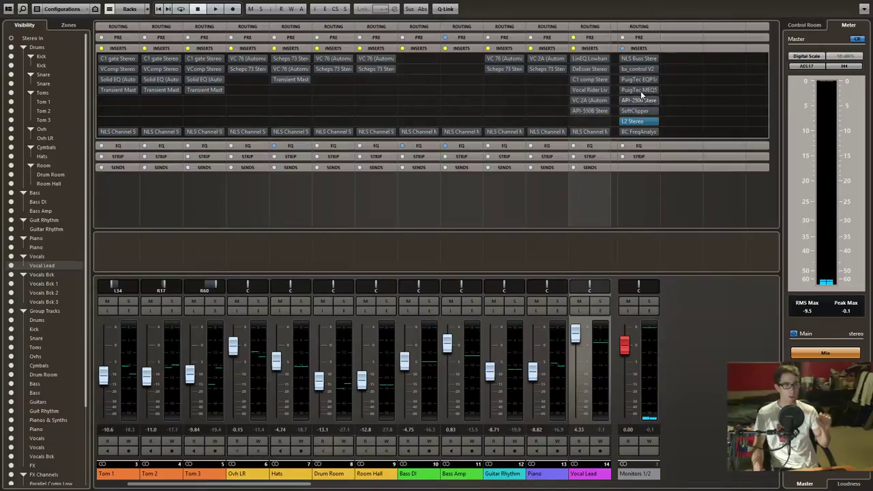
pyautogui.click(644, 80)
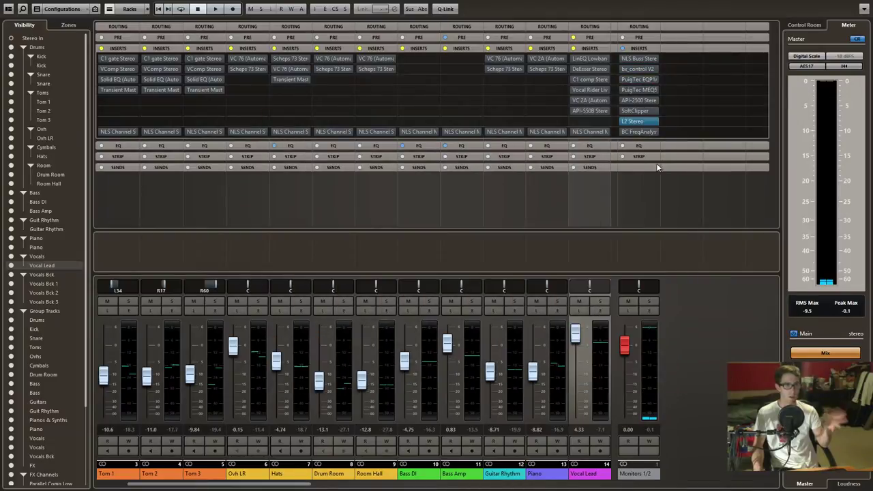
pyautogui.click(670, 238)
pyautogui.click(637, 89)
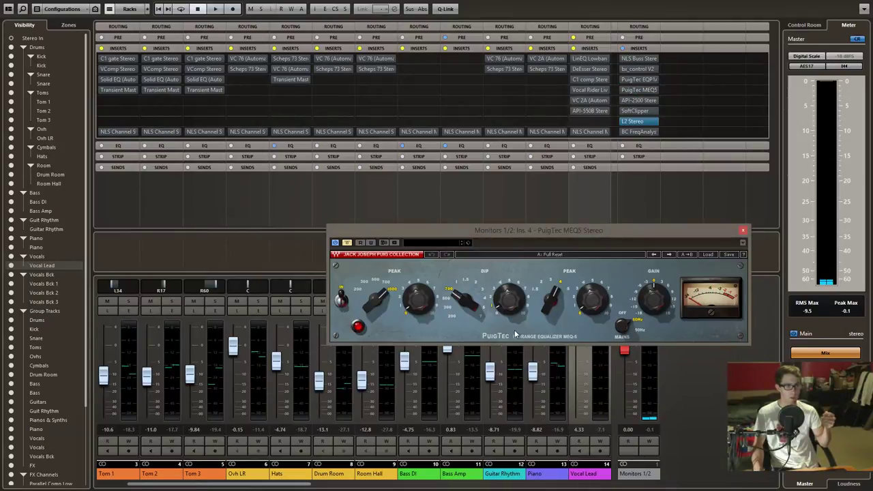
pyautogui.click(742, 232)
# Check the API-2500, SoftClipper and L2 inserts, then open bx_control V2
pyautogui.click(638, 100)
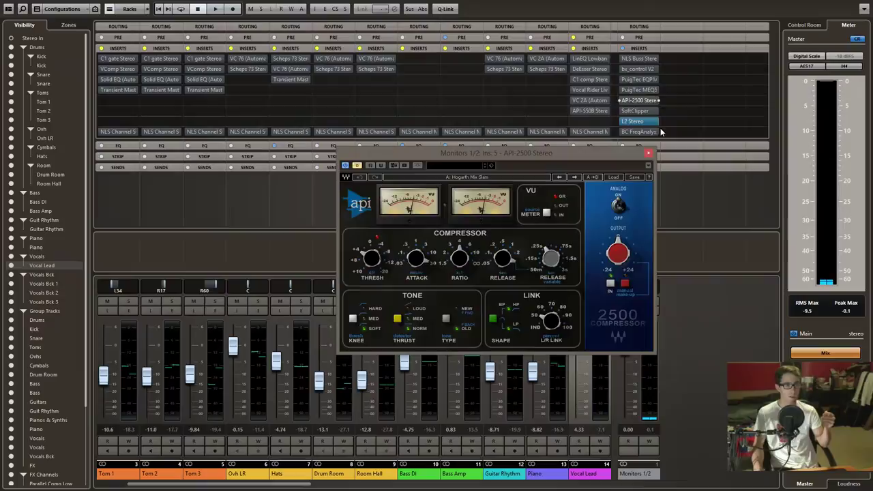
pyautogui.click(647, 152)
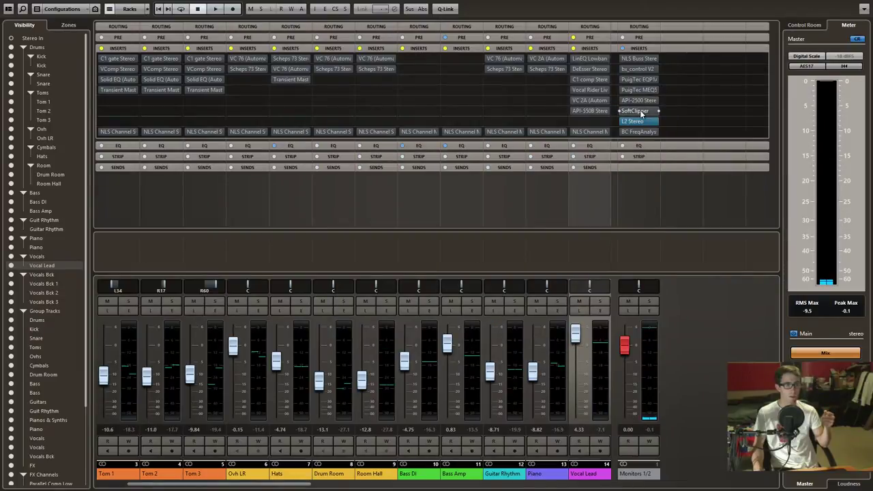
pyautogui.click(638, 111)
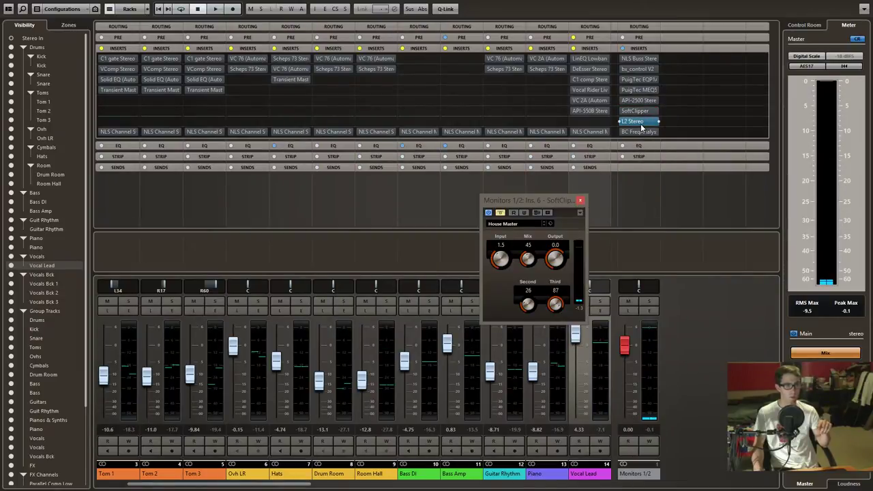
pyautogui.click(639, 121)
pyautogui.click(640, 122)
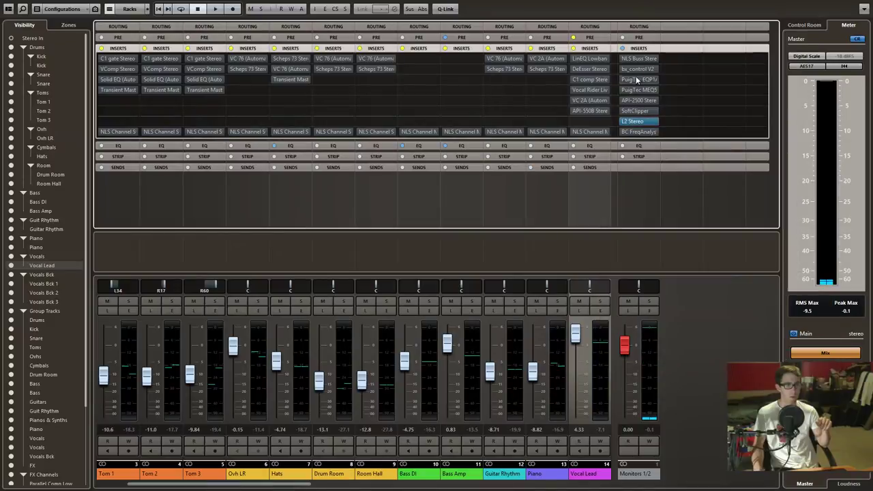
pyautogui.click(635, 71)
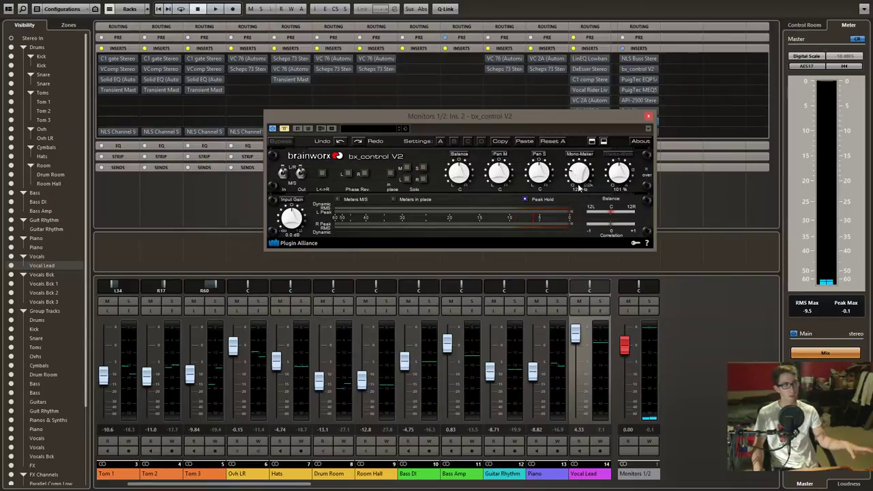
# Close the bx_control V2 window on the Monitors 1/2 bus
pyautogui.click(647, 118)
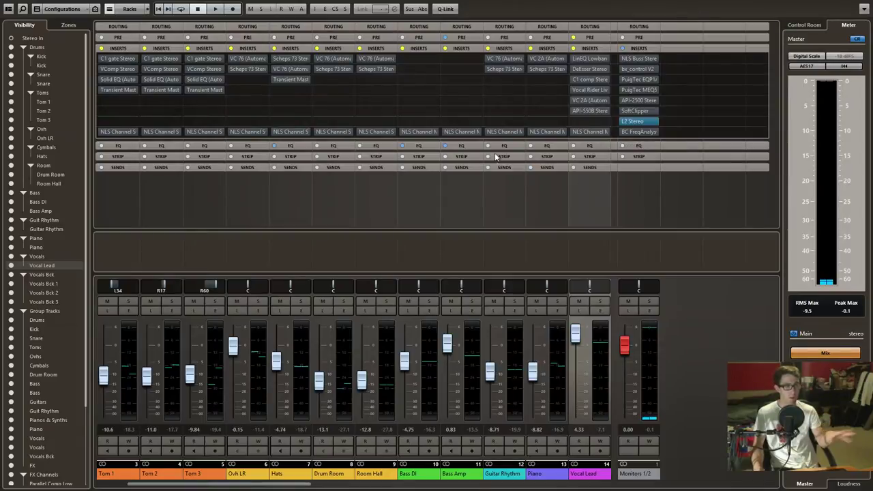
# Shift the MixConsole two channels left so Kick and Snare lead the strips
pyautogui.hscroll(-2, 292, 487)
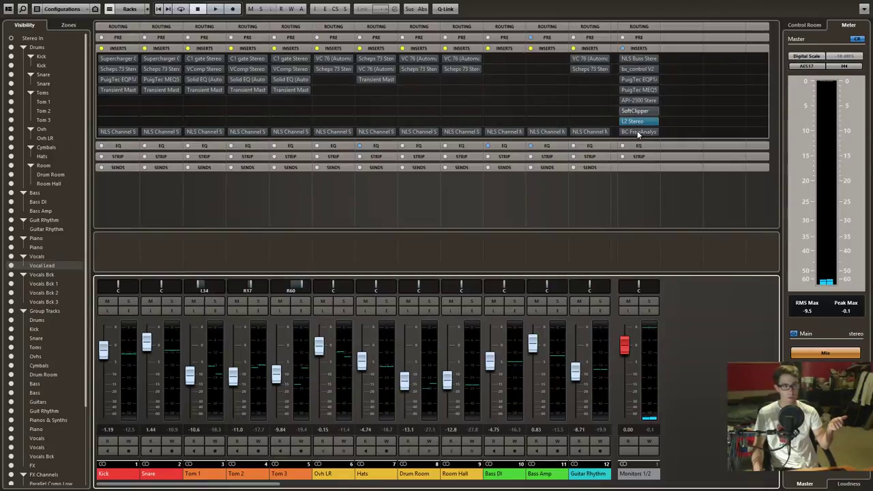
pyautogui.click(635, 69)
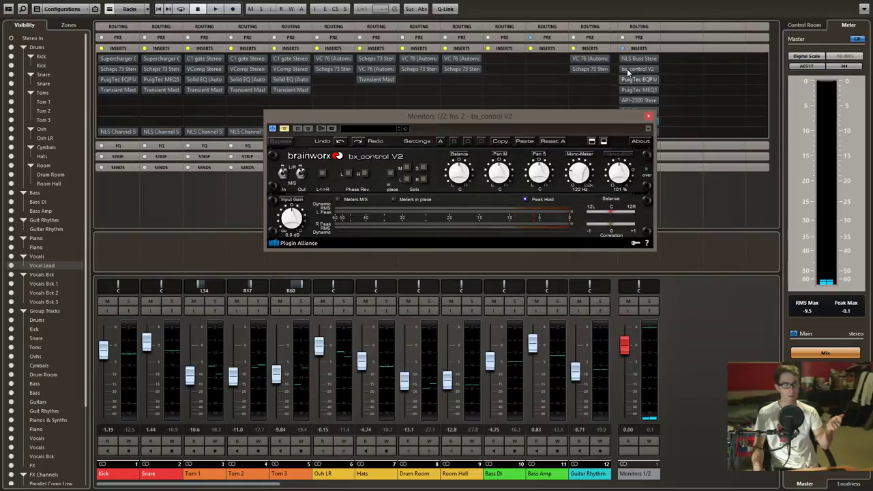
pyautogui.click(638, 58)
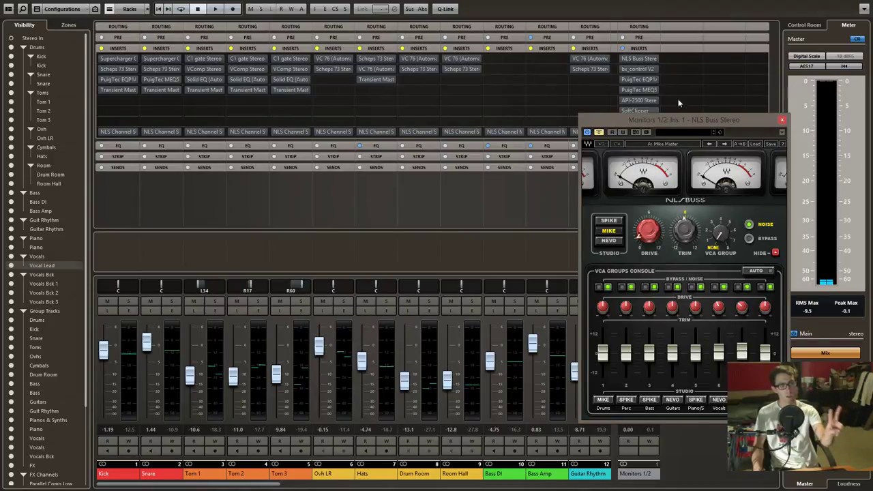
pyautogui.moveTo(709, 118); pyautogui.dragTo(620, 125)
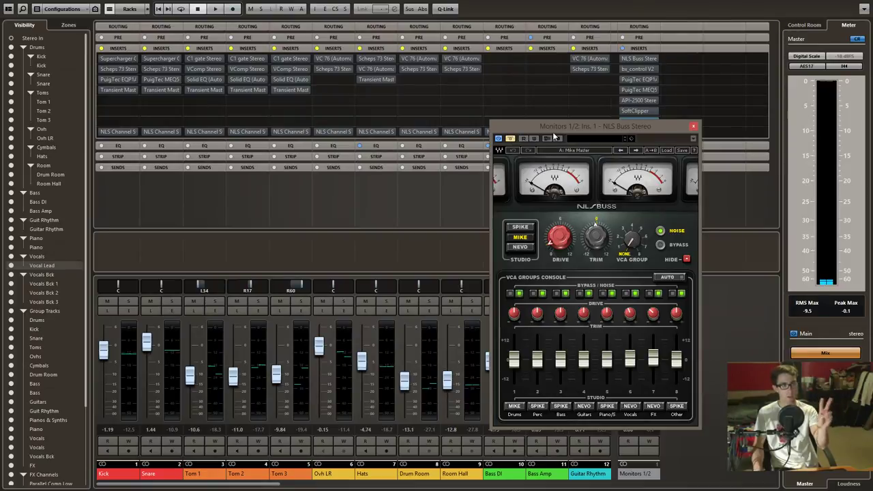
pyautogui.moveTo(560, 123); pyautogui.dragTo(474, 80)
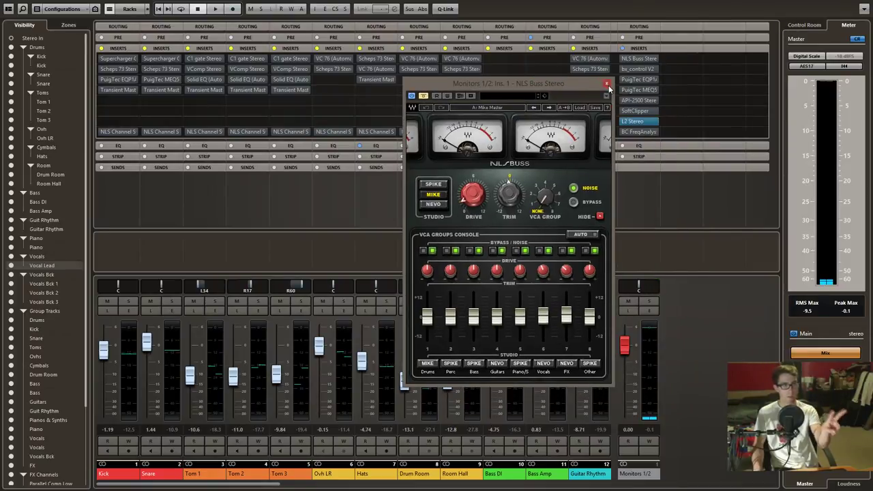
pyautogui.click(607, 84)
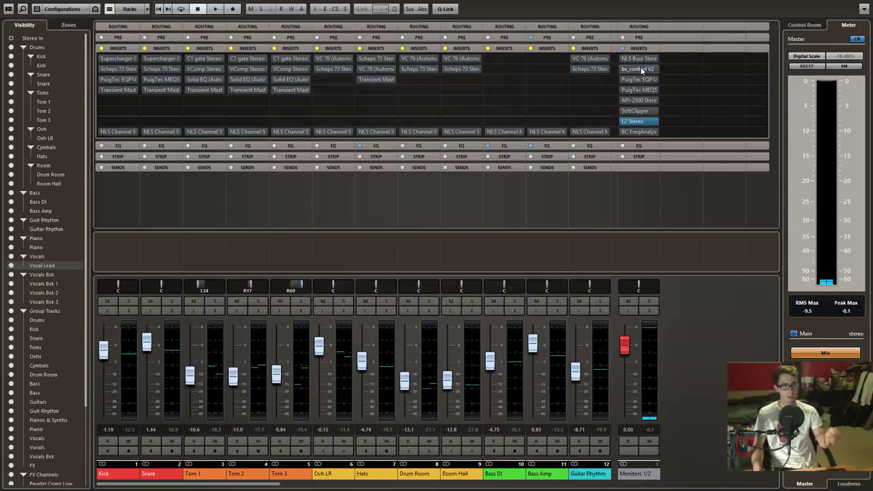
pyautogui.click(640, 68)
pyautogui.click(639, 68)
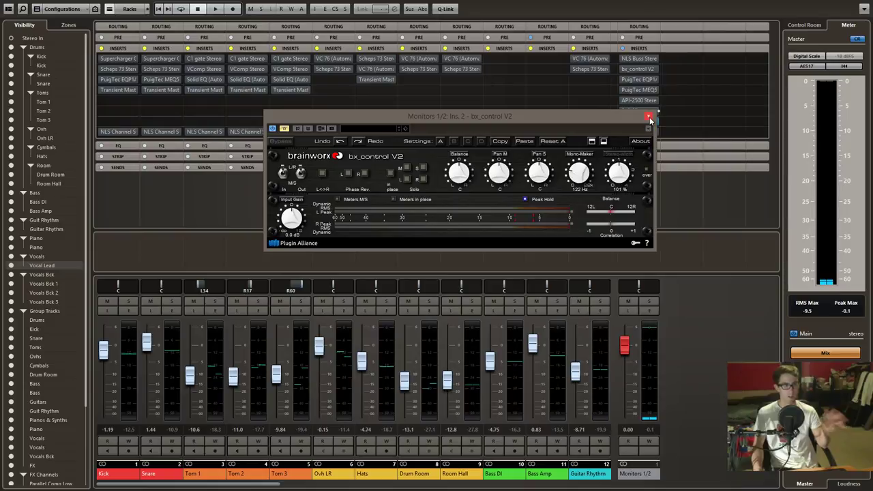
pyautogui.click(648, 117)
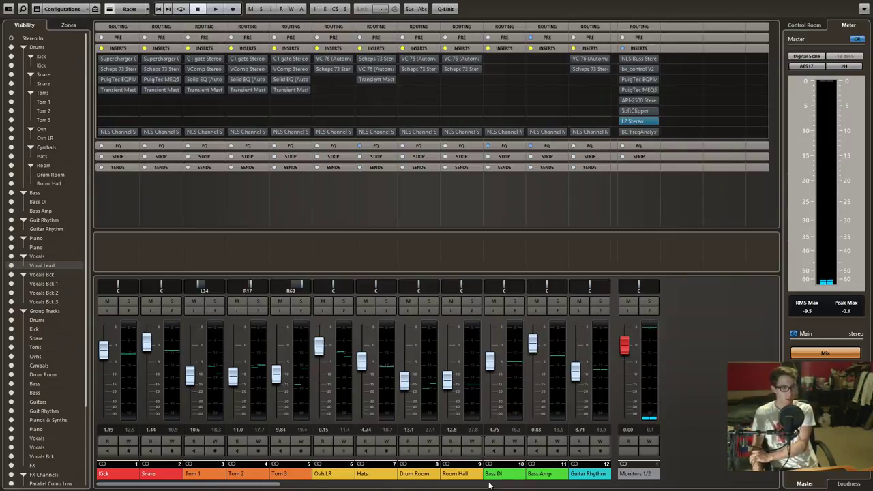
pyautogui.click(315, 487)
pyautogui.hscroll(3, 315, 486)
pyautogui.hscroll(-3, 316, 487)
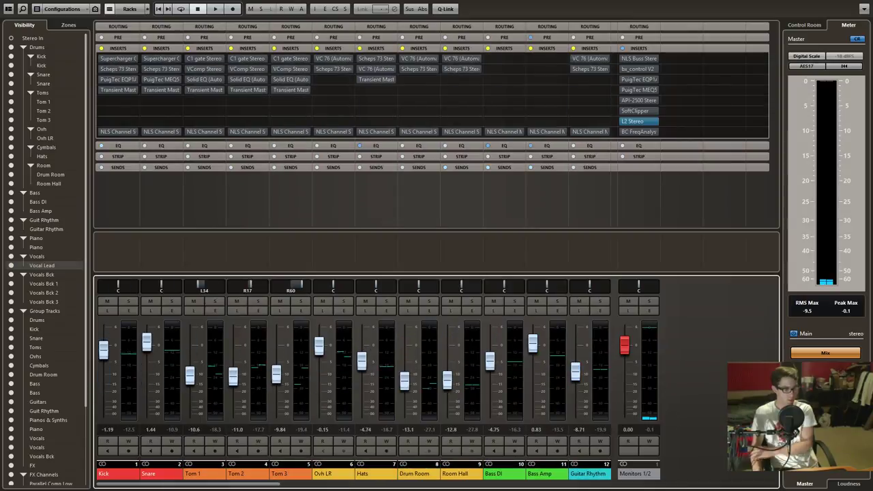